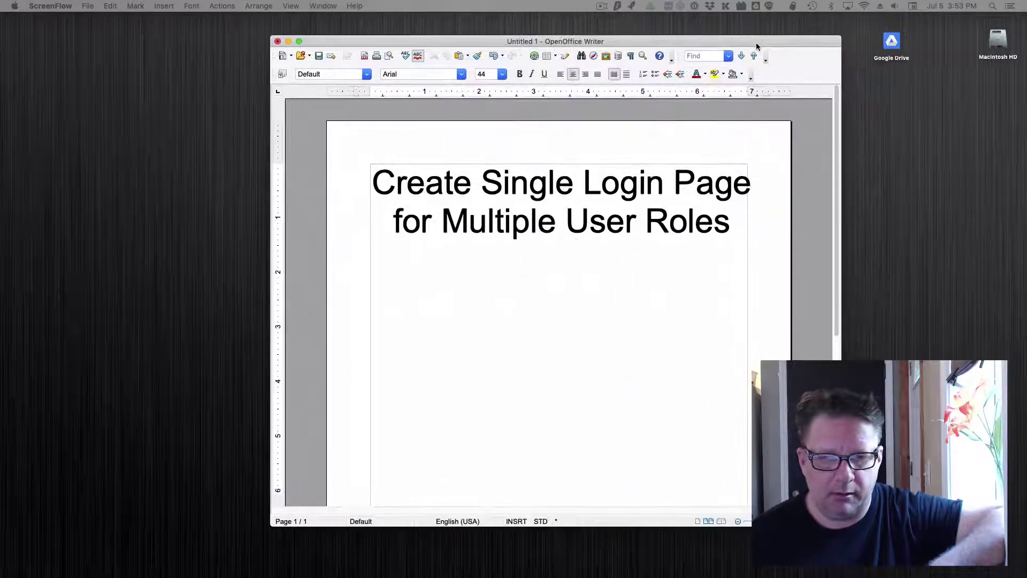
Step: Move the Writer title page aside and switch to the Knack builder in Safari
{"action": "left_click", "coordinate": [756, 43]}
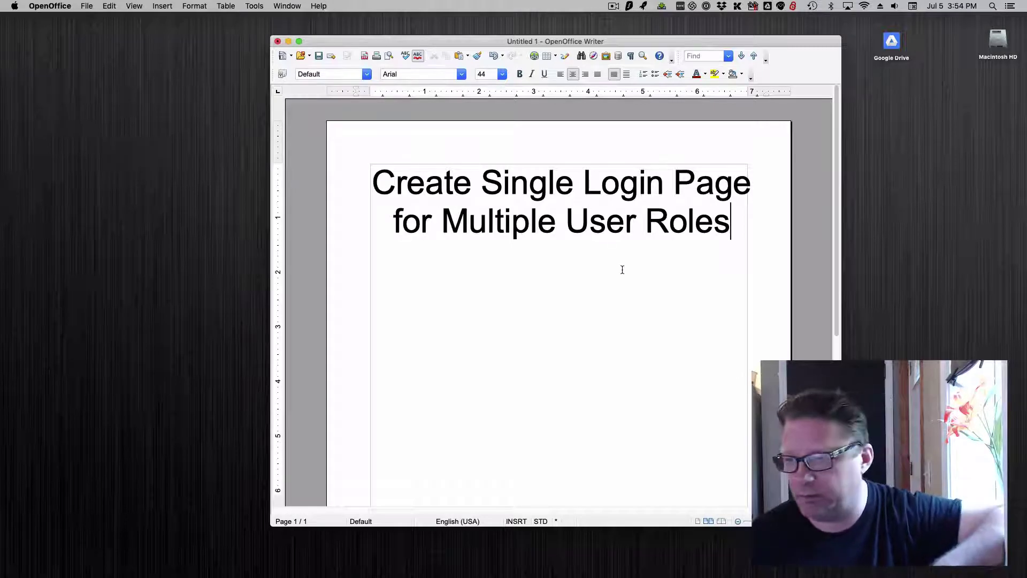
{"action": "left_click_drag", "start_coordinate": [474, 47], "coordinate": [434, 30]}
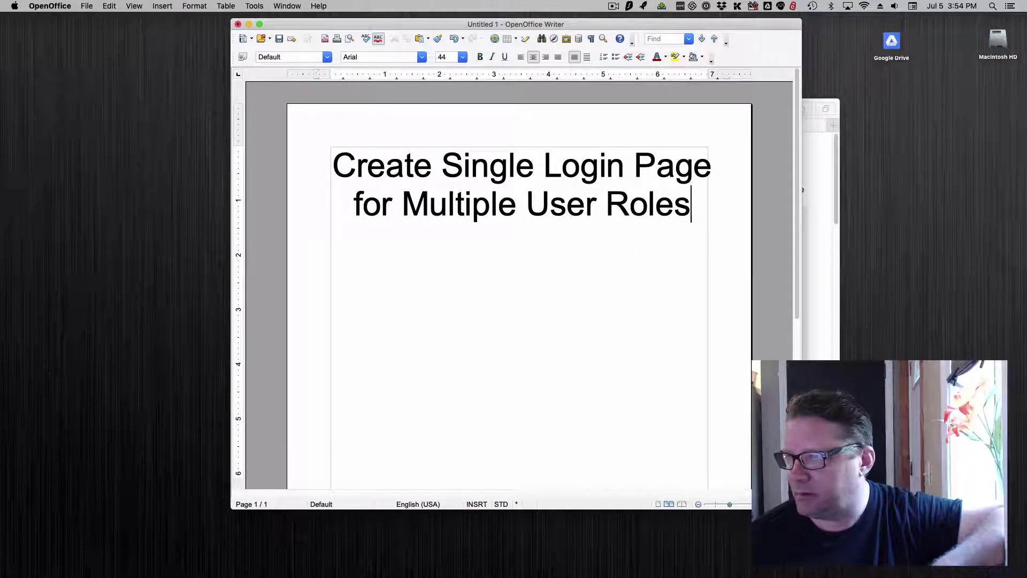
{"action": "key", "text": "super+Tab"}
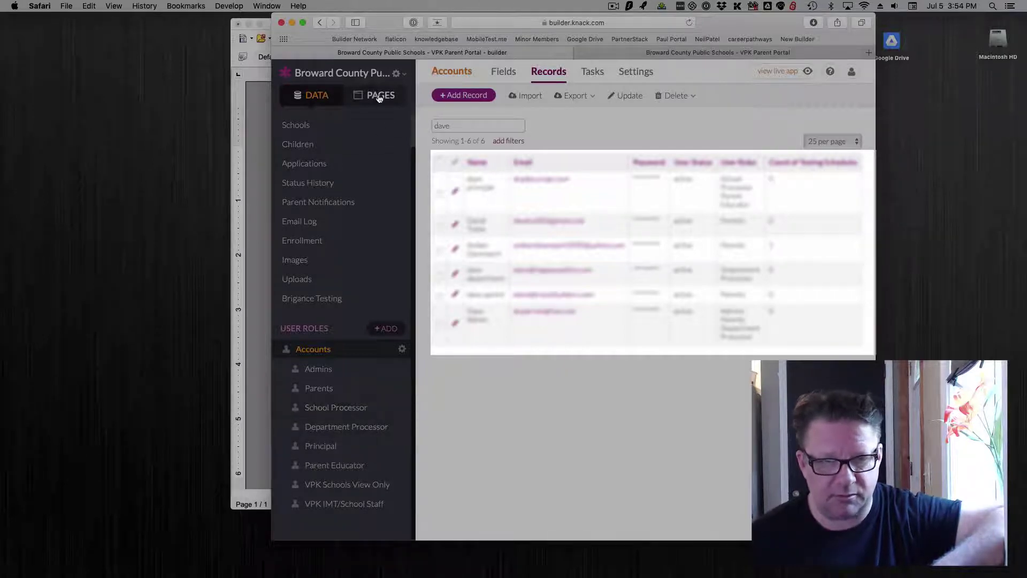
Step: Show the Accounts table's list of fields instead of its records
{"action": "left_click", "coordinate": [329, 100]}
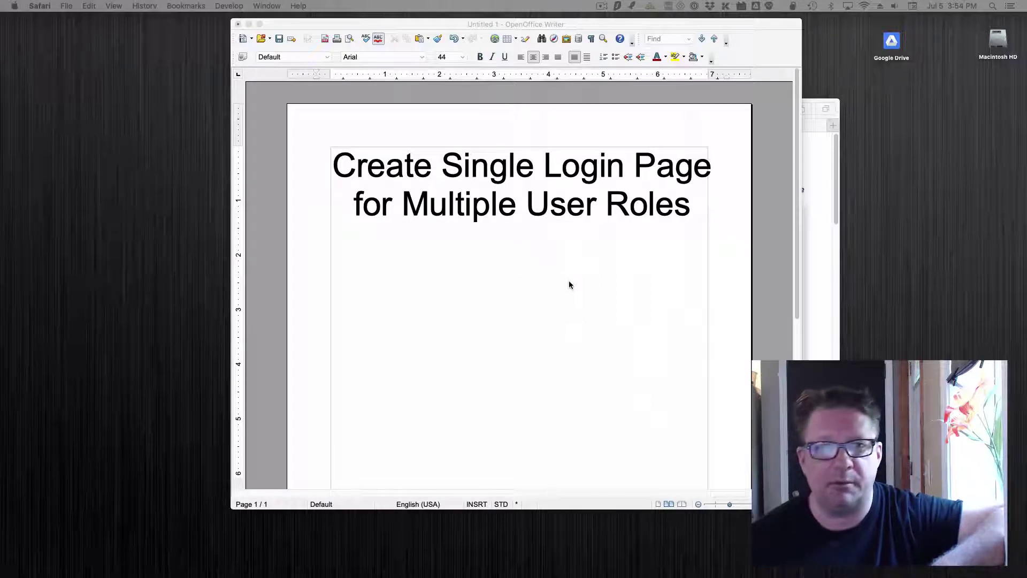
Step: Bring the Knack support article 'Create a Single Login Page for Multiple User Roles' to the front
{"action": "left_click", "coordinate": [602, 6]}
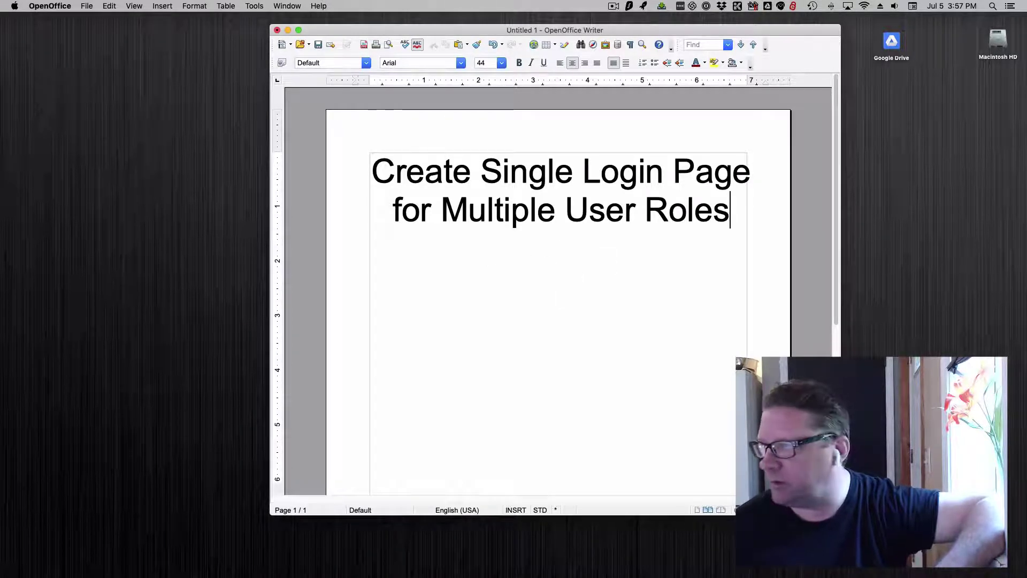
{"action": "key", "text": "super+Tab"}
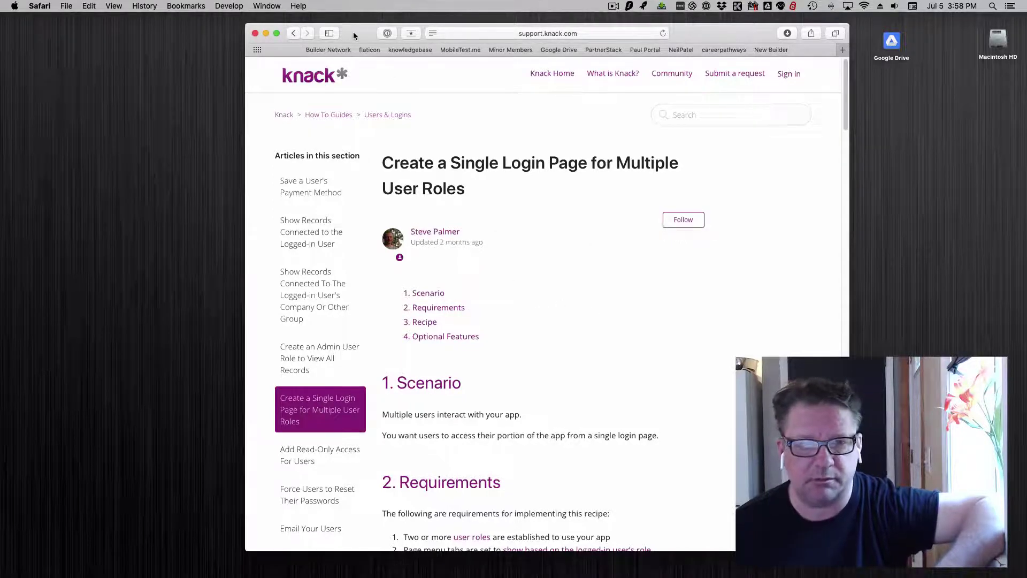
Step: Hide Safari so the Writer title page is visible again
{"action": "left_click_drag", "start_coordinate": [353, 31], "coordinate": [383, 21]}
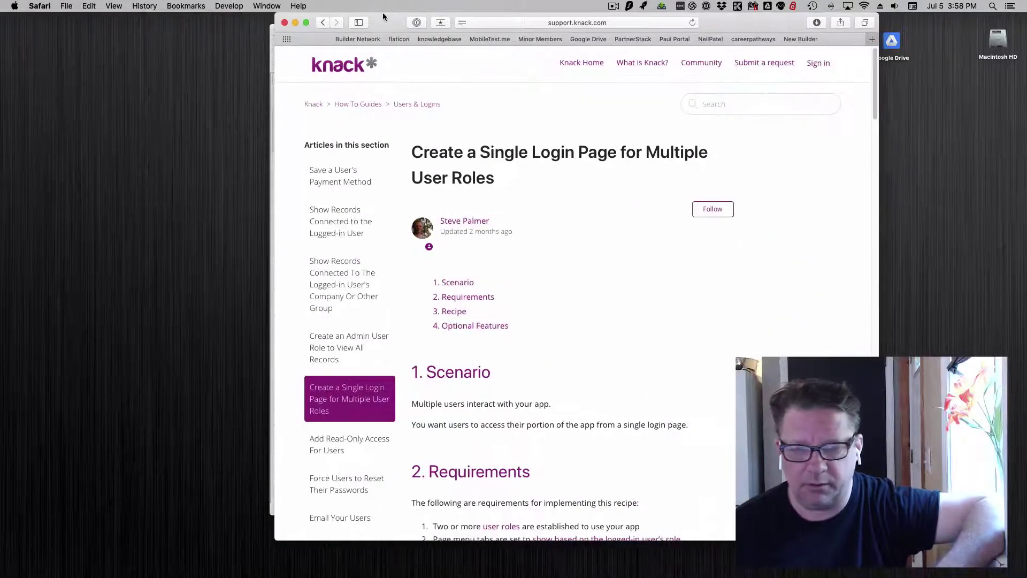
{"action": "key", "text": "super+h"}
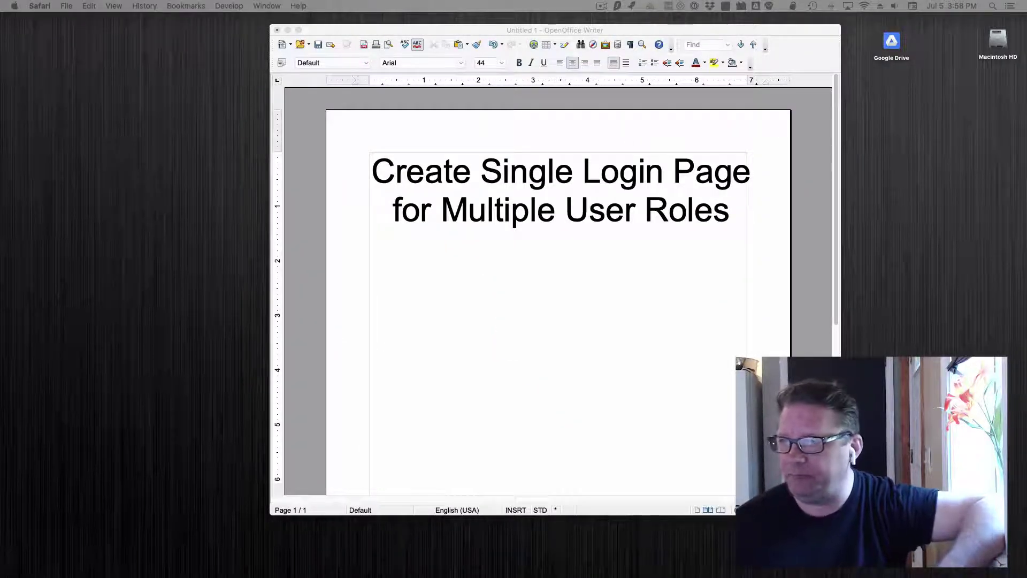
Step: Minimize Writer and open the Knack app's Pages list, showing Principal Home
{"action": "left_click", "coordinate": [288, 30]}
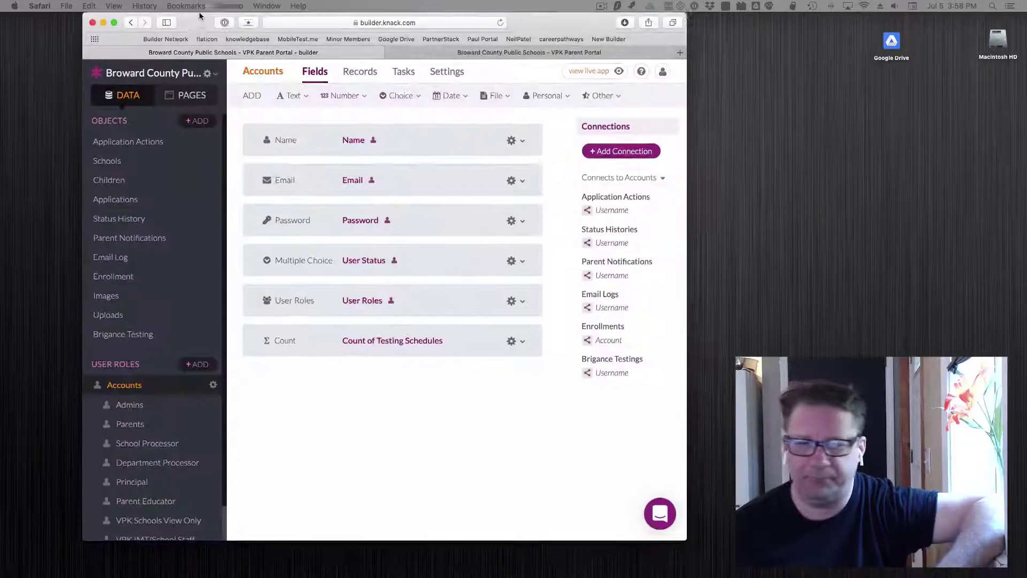
{"action": "scroll", "coordinate": [300, 433], "scroll_direction": "down", "scroll_amount": 2}
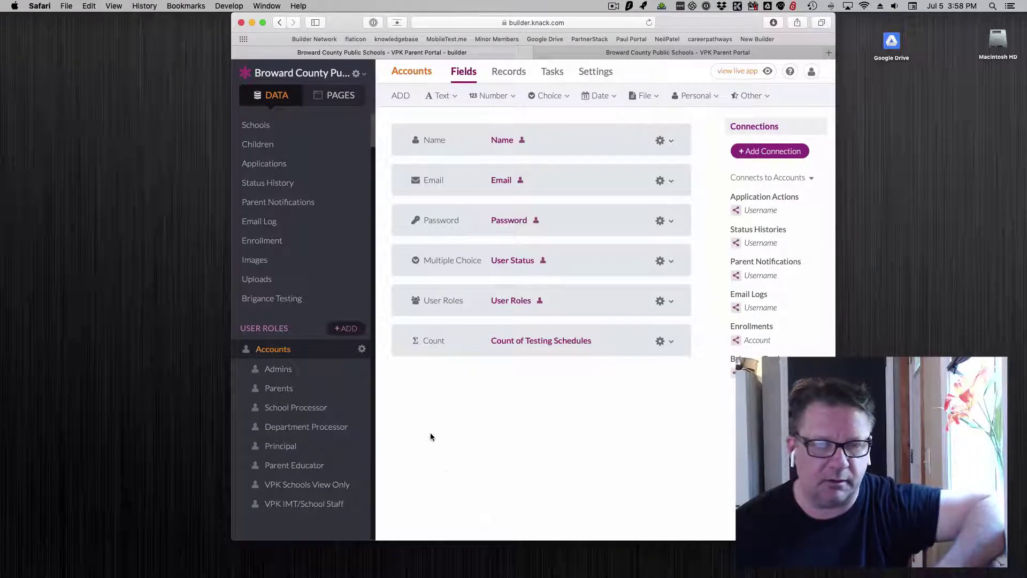
{"action": "left_click", "coordinate": [324, 97]}
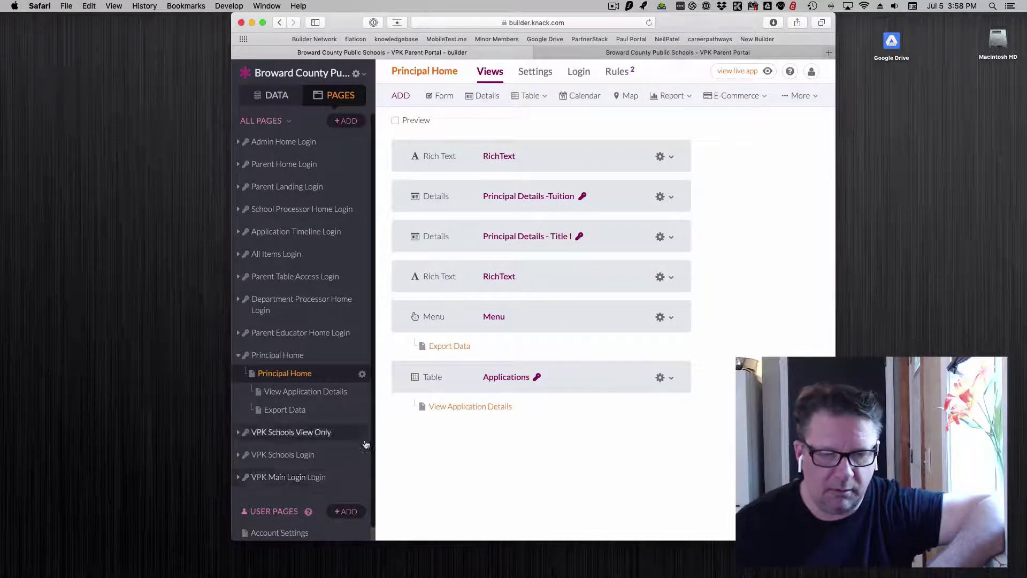
Step: Move VPK Main Login Login to the top of All Pages and open its Login Form settings
{"action": "left_click_drag", "start_coordinate": [280, 481], "coordinate": [300, 153]}
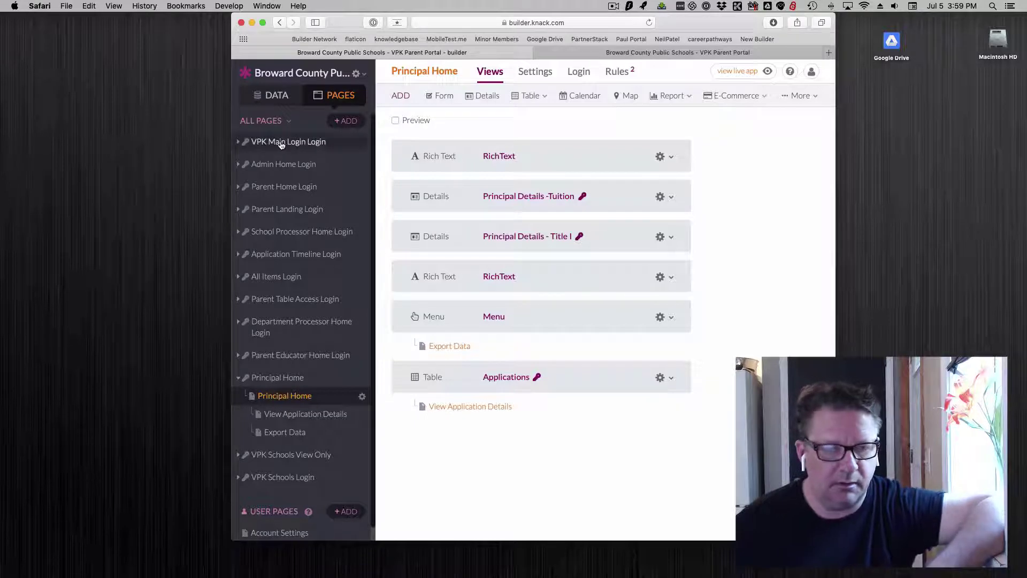
{"action": "left_click", "coordinate": [281, 143]}
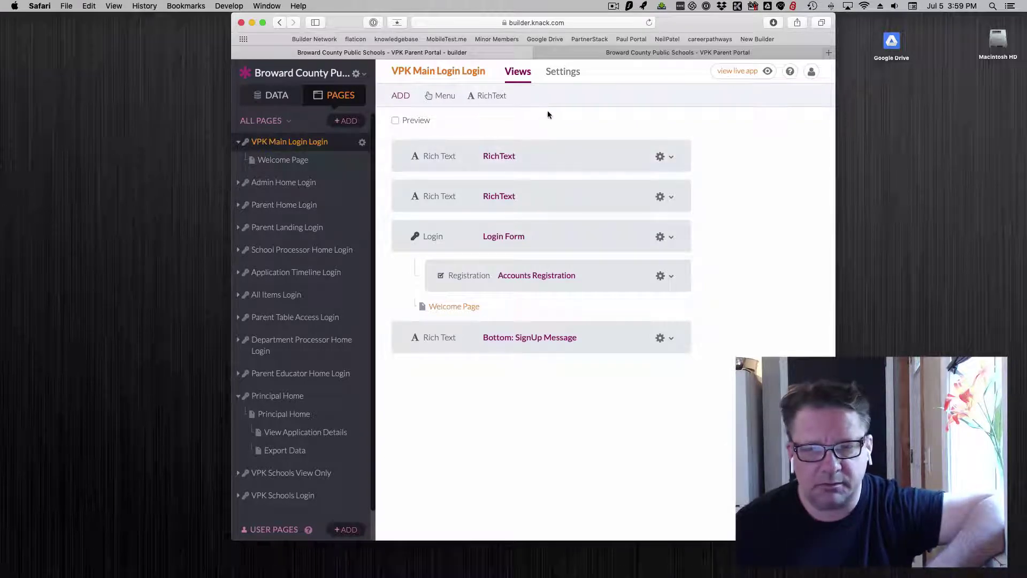
{"action": "left_click", "coordinate": [557, 234]}
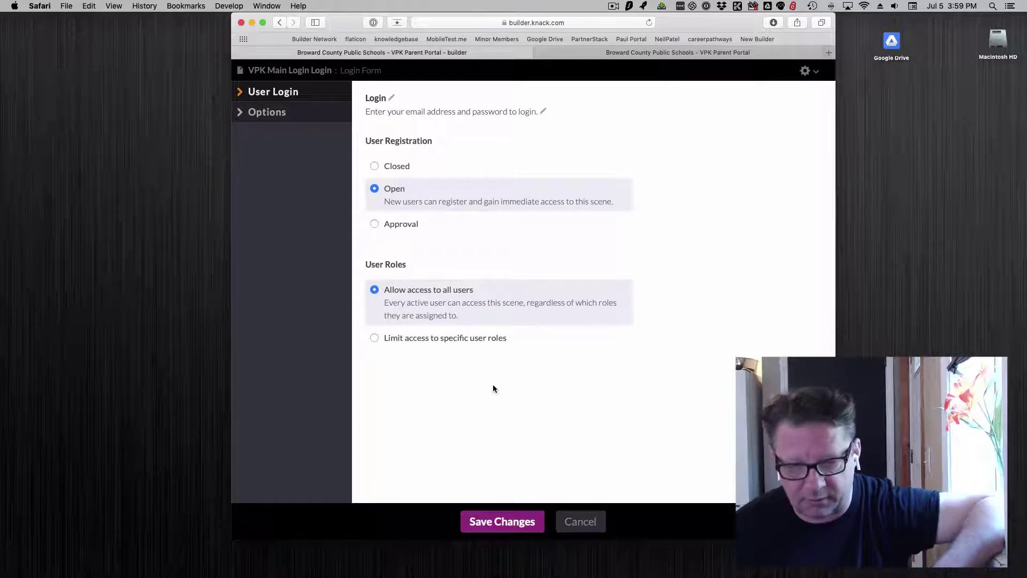
Step: Try the login form's specific-user-roles option, then cancel with access left to all users
{"action": "left_click", "coordinate": [411, 339]}
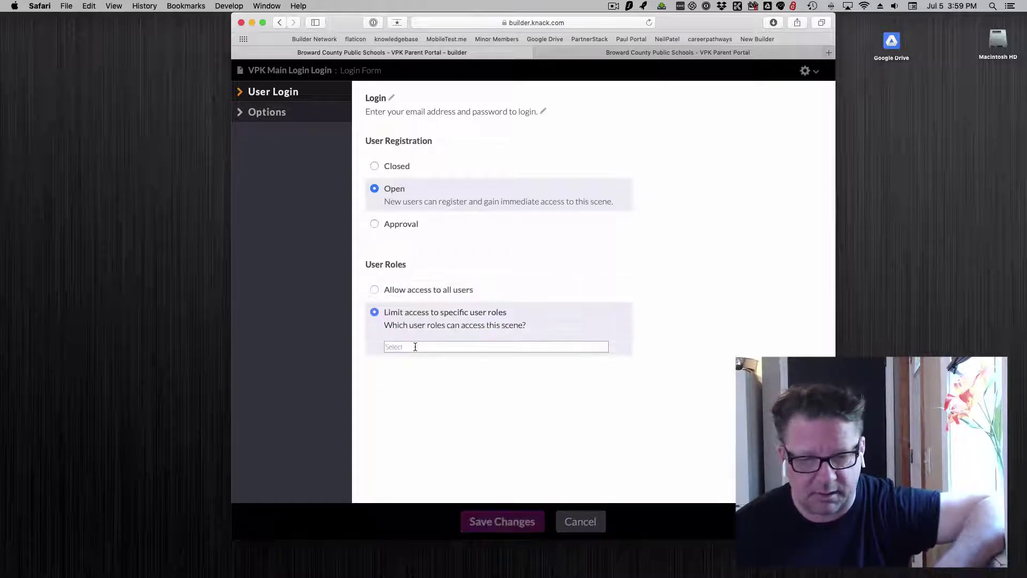
{"action": "left_click", "coordinate": [386, 291]}
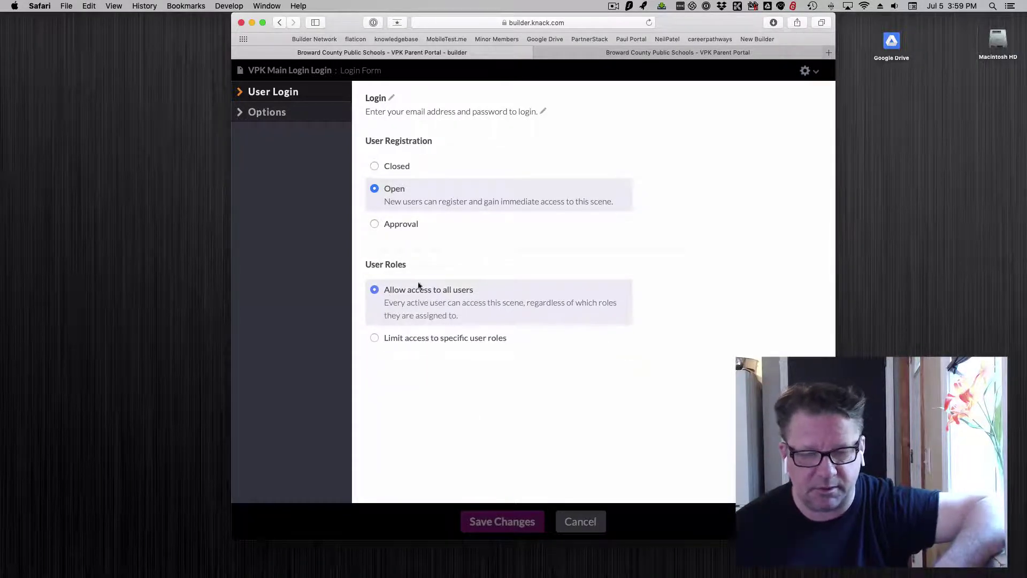
{"action": "left_click", "coordinate": [581, 523]}
Step: Open both rich text views on the login page and close them without changes
{"action": "left_click", "coordinate": [557, 163]}
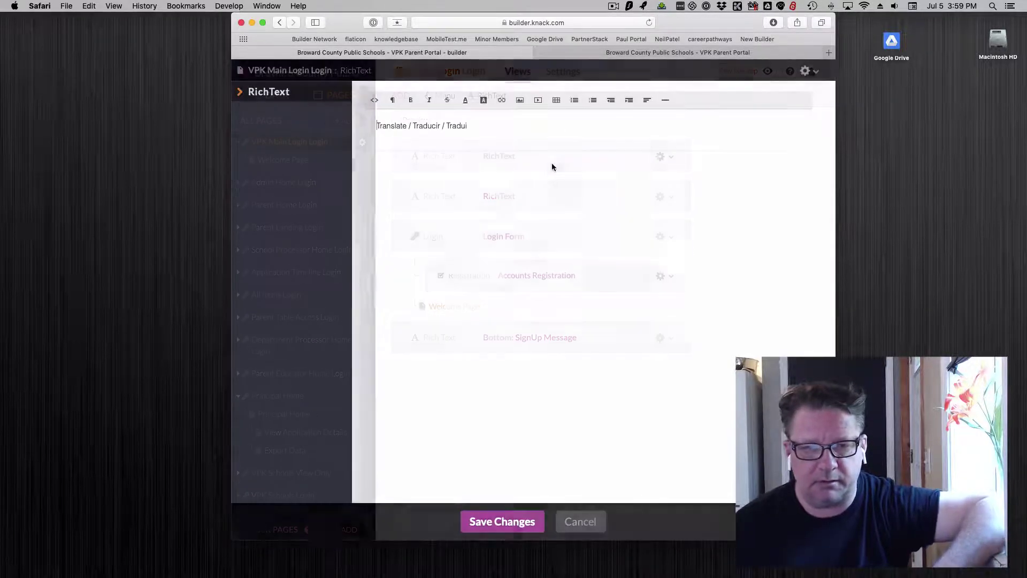
{"action": "left_click", "coordinate": [580, 522]}
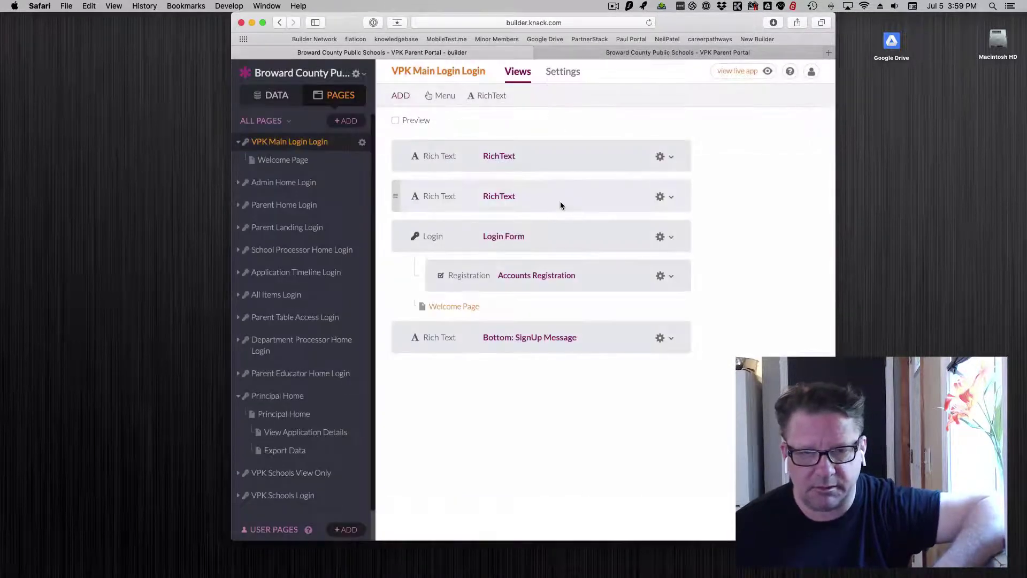
{"action": "left_click", "coordinate": [561, 201]}
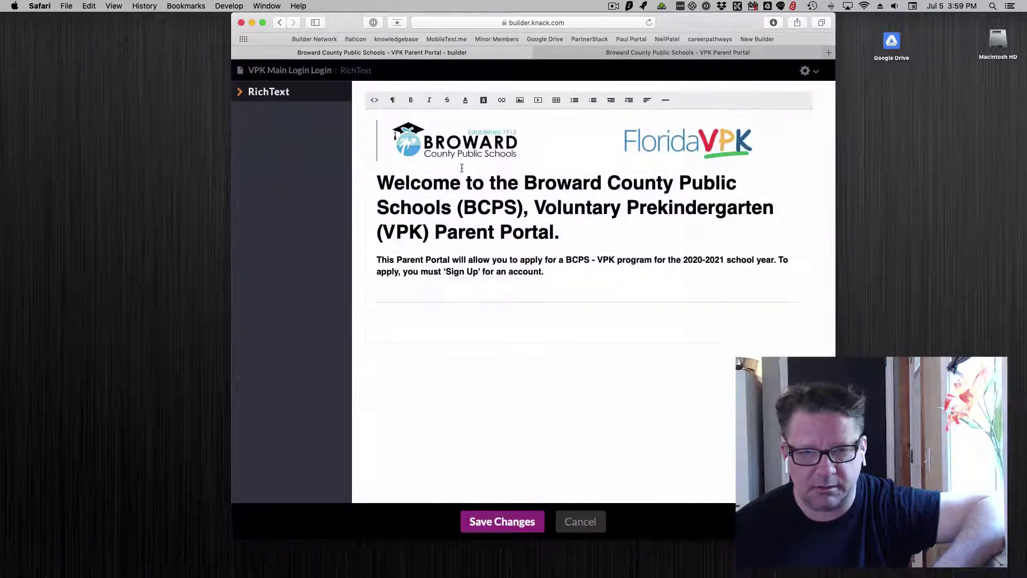
{"action": "left_click", "coordinate": [585, 523]}
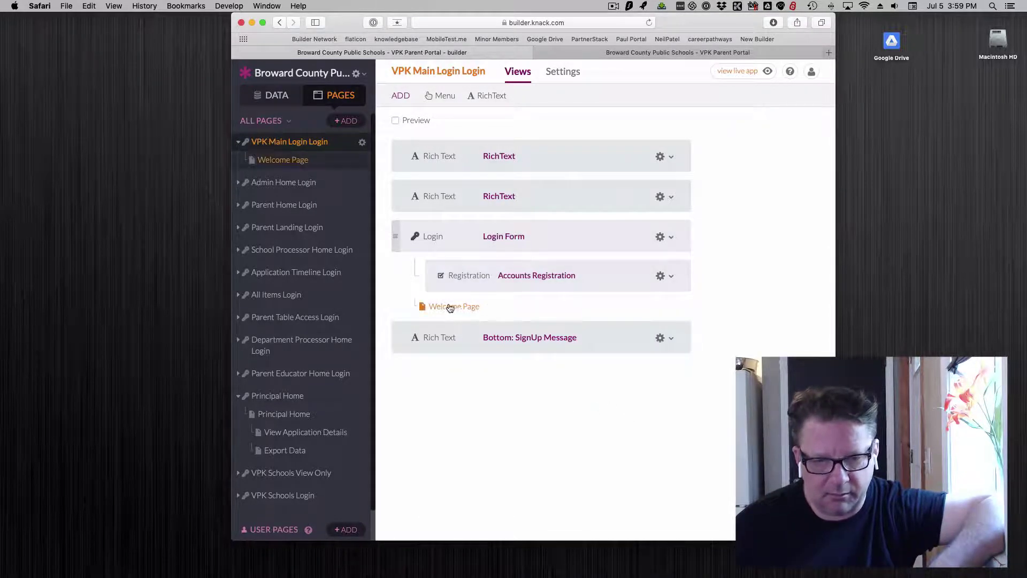
Step: Preview the live portal login page, then open the Welcome Page under the login page
{"action": "left_click", "coordinate": [604, 53]}
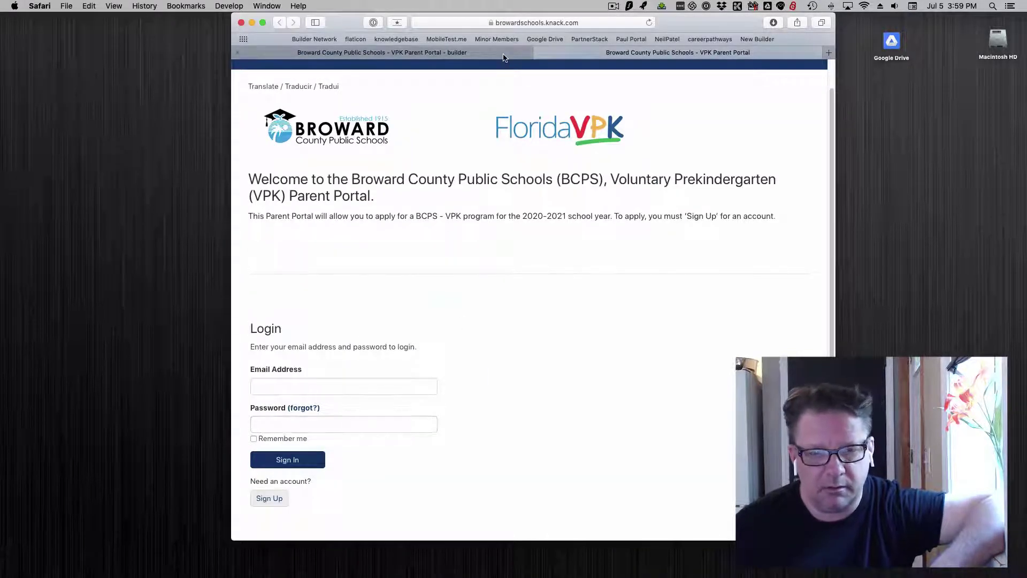
{"action": "left_click", "coordinate": [504, 54]}
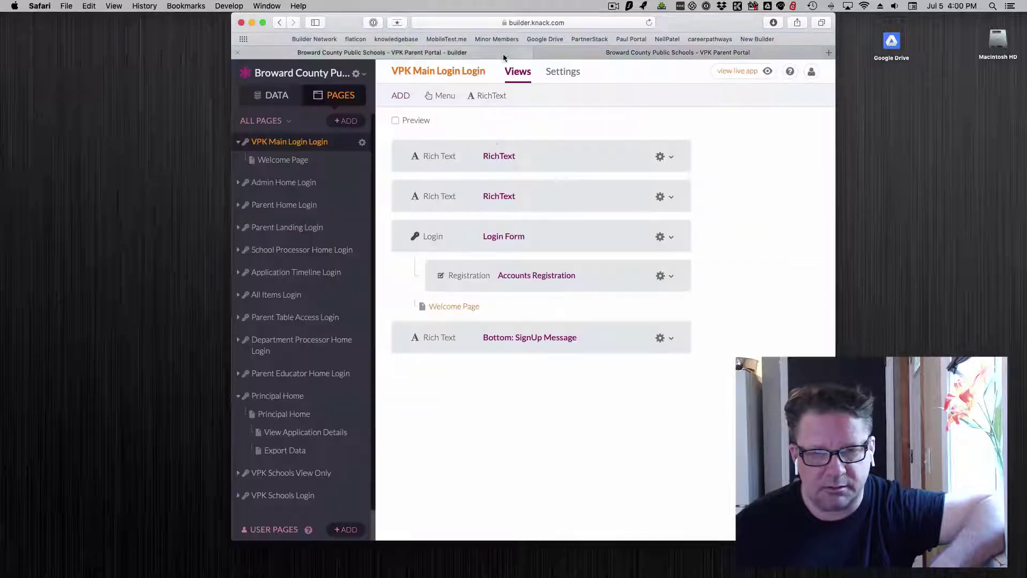
{"action": "left_click", "coordinate": [450, 308]}
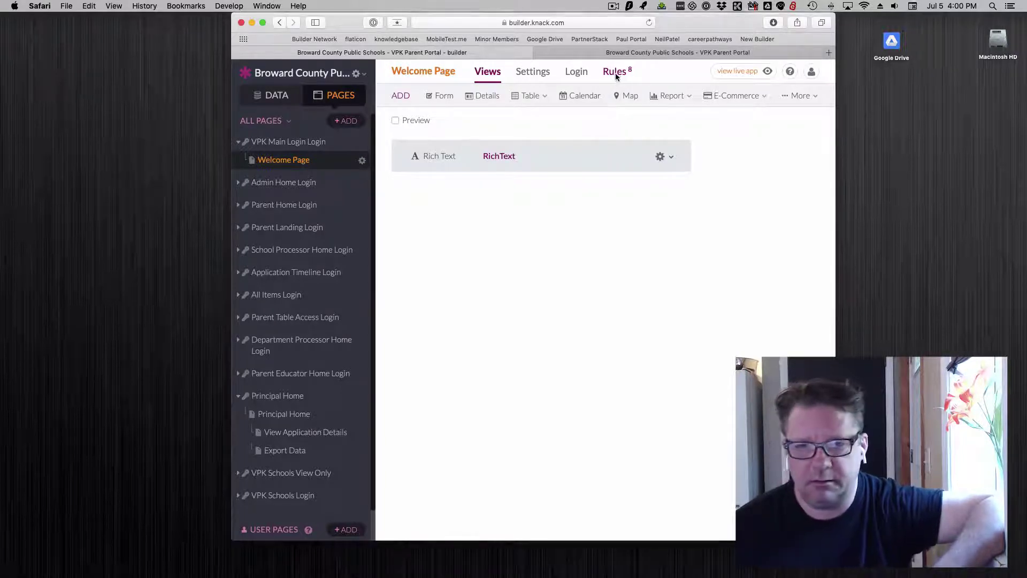
{"action": "left_click", "coordinate": [616, 73]}
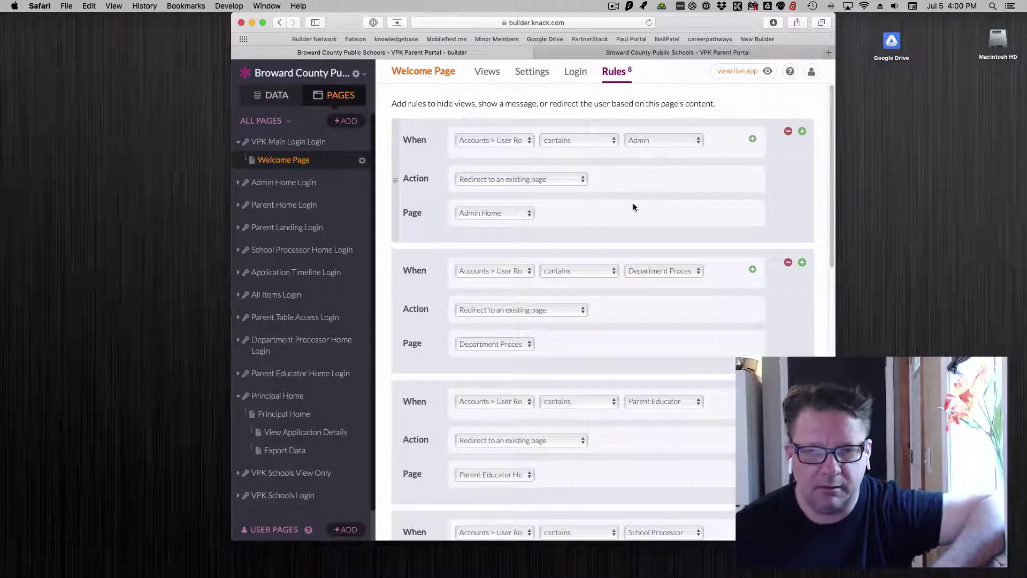
{"action": "left_click", "coordinate": [499, 142]}
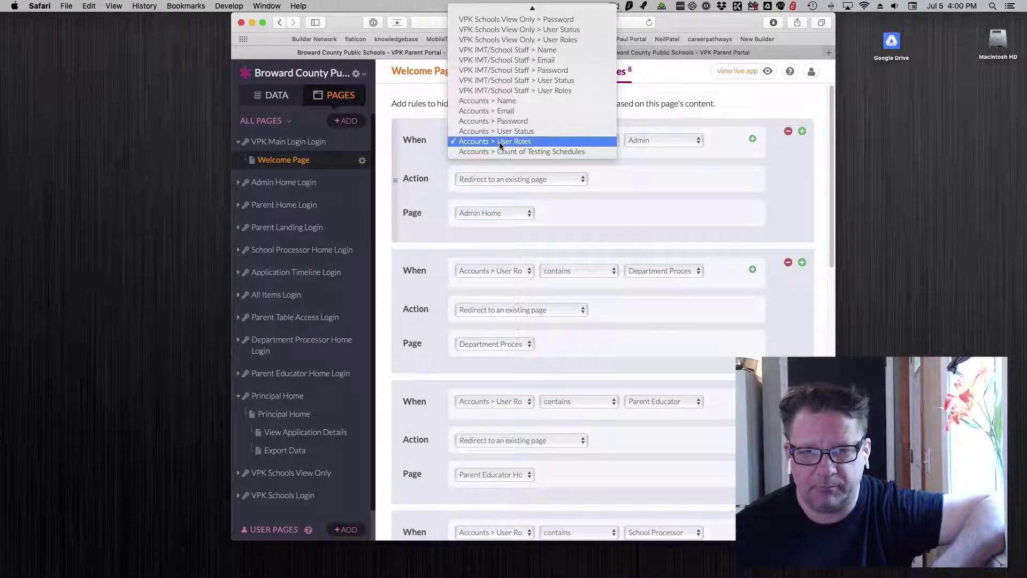
{"action": "left_click", "coordinate": [500, 141]}
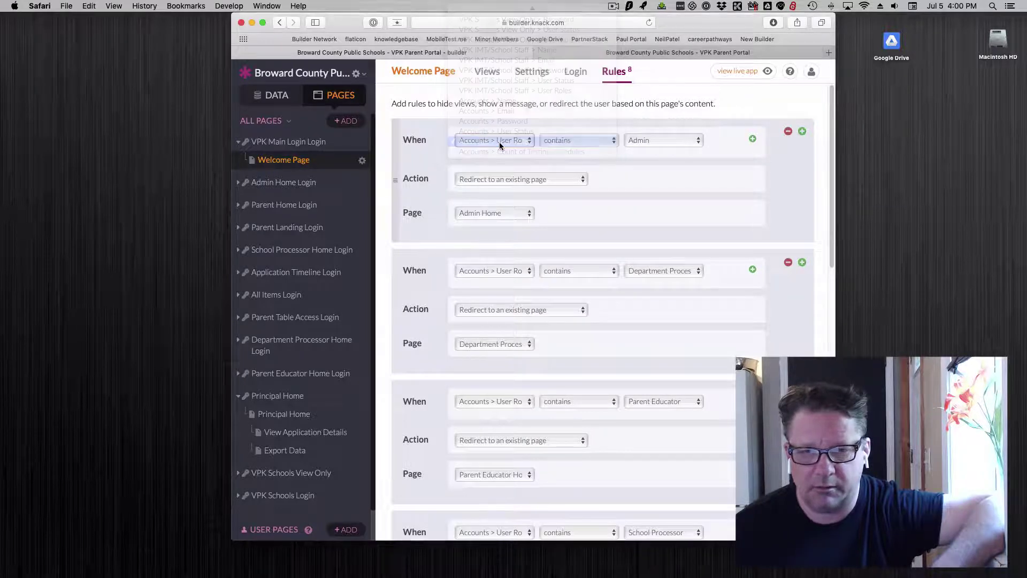
{"action": "left_click", "coordinate": [590, 146]}
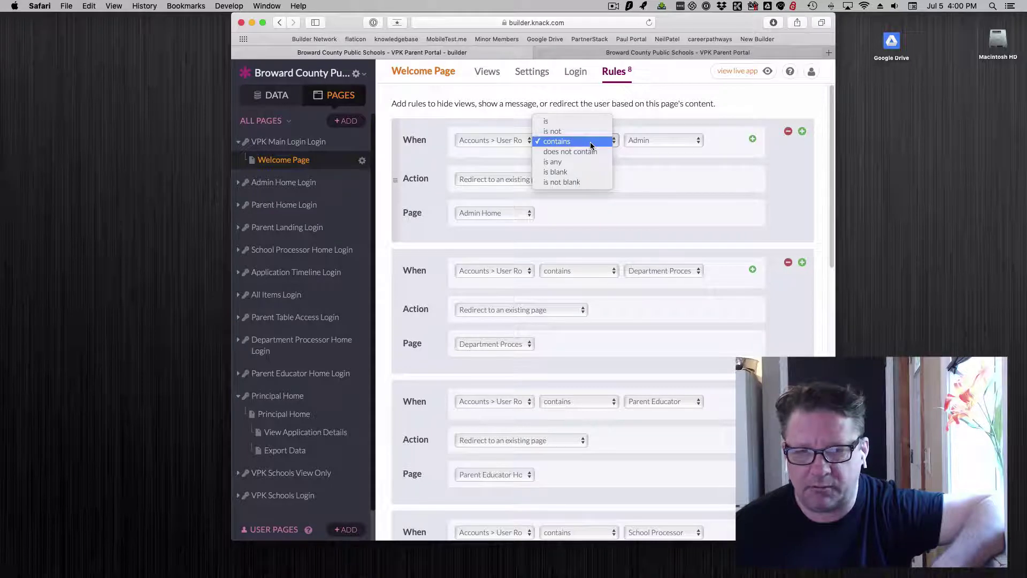
{"action": "left_click", "coordinate": [591, 146]}
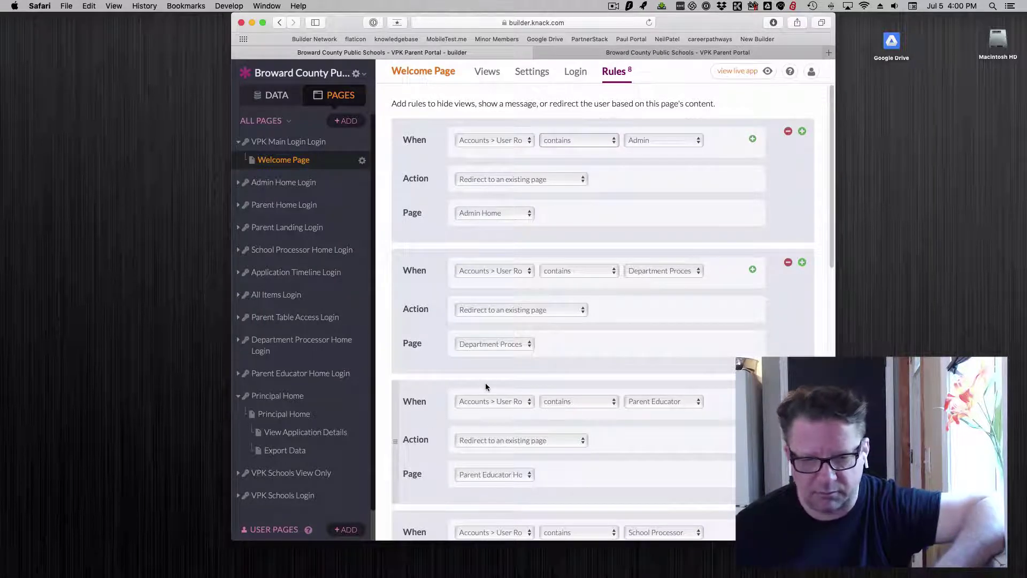
{"action": "scroll", "coordinate": [486, 383], "scroll_direction": "down", "scroll_amount": 3}
{"action": "scroll", "coordinate": [486, 385], "scroll_direction": "up", "scroll_amount": 3}
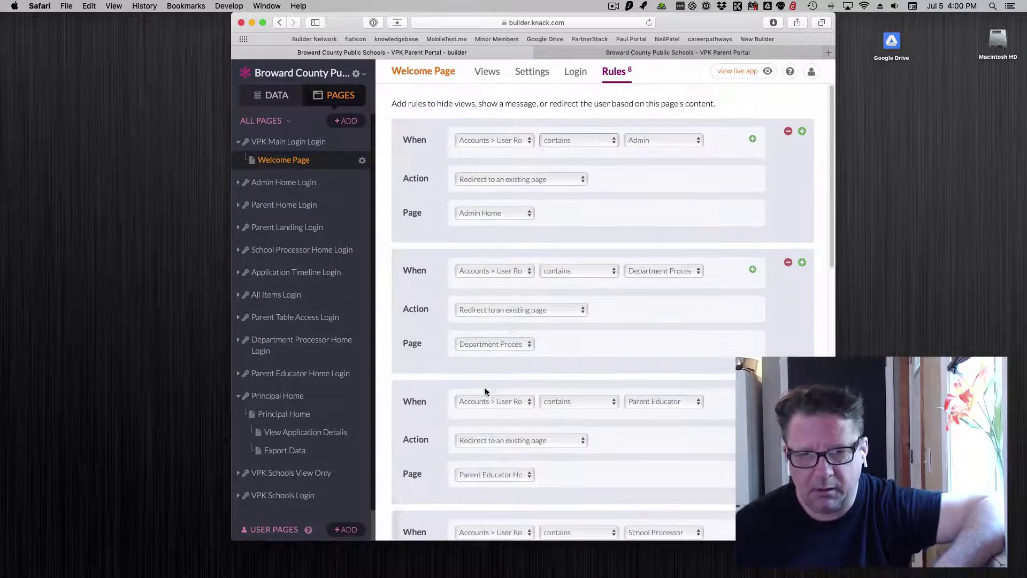
{"action": "left_click", "coordinate": [577, 140]}
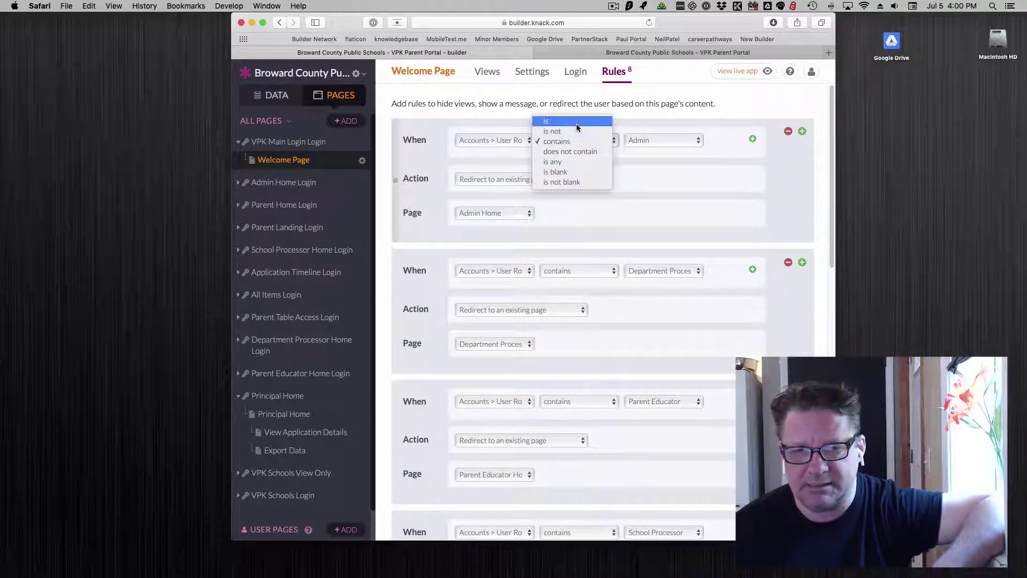
{"action": "left_click", "coordinate": [577, 124]}
{"action": "left_click", "coordinate": [577, 140]}
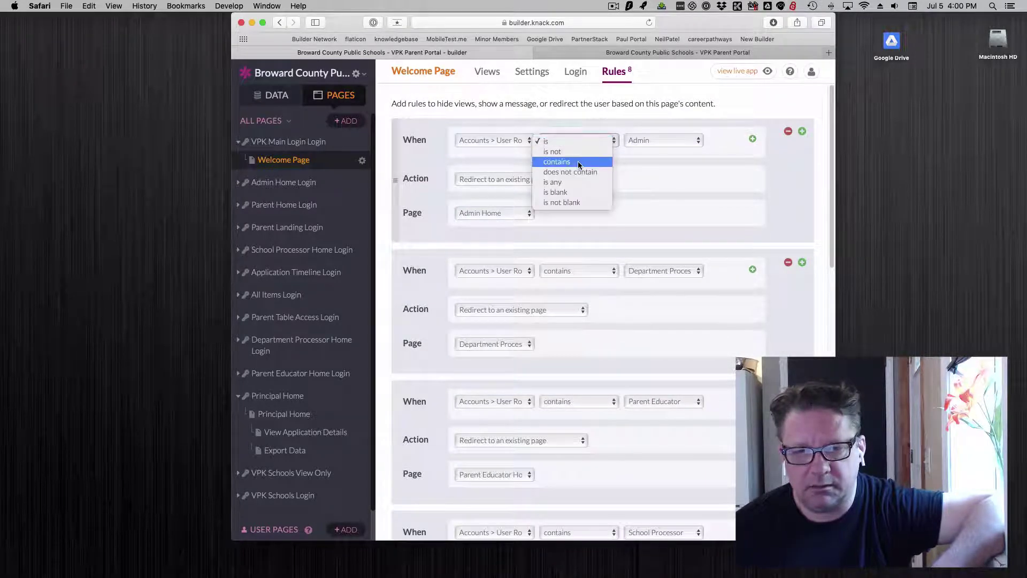
{"action": "left_click", "coordinate": [578, 161]}
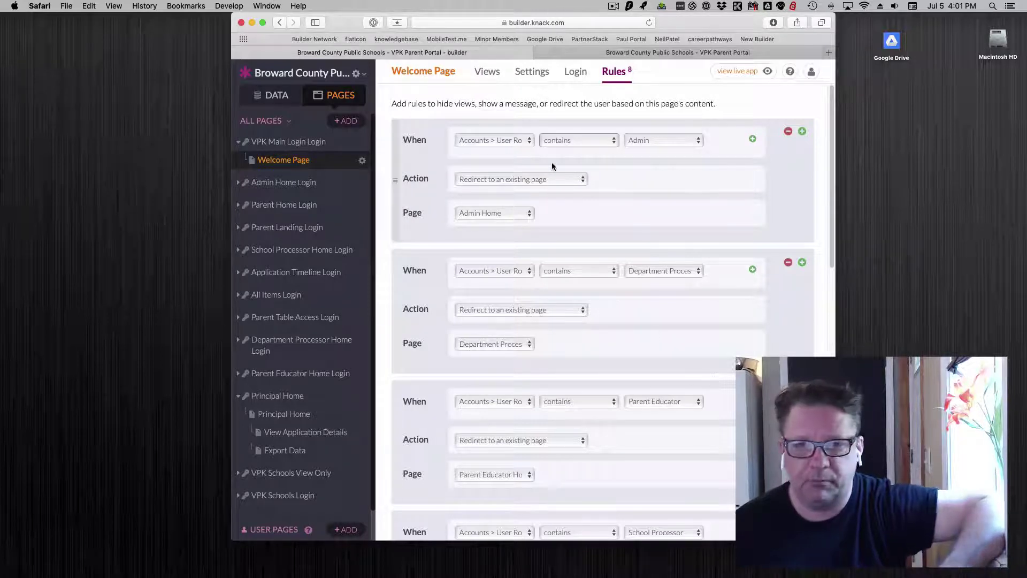
Step: Sign in to the live VPK Parent Portal with the parent account's email and password
{"action": "left_click", "coordinate": [580, 53]}
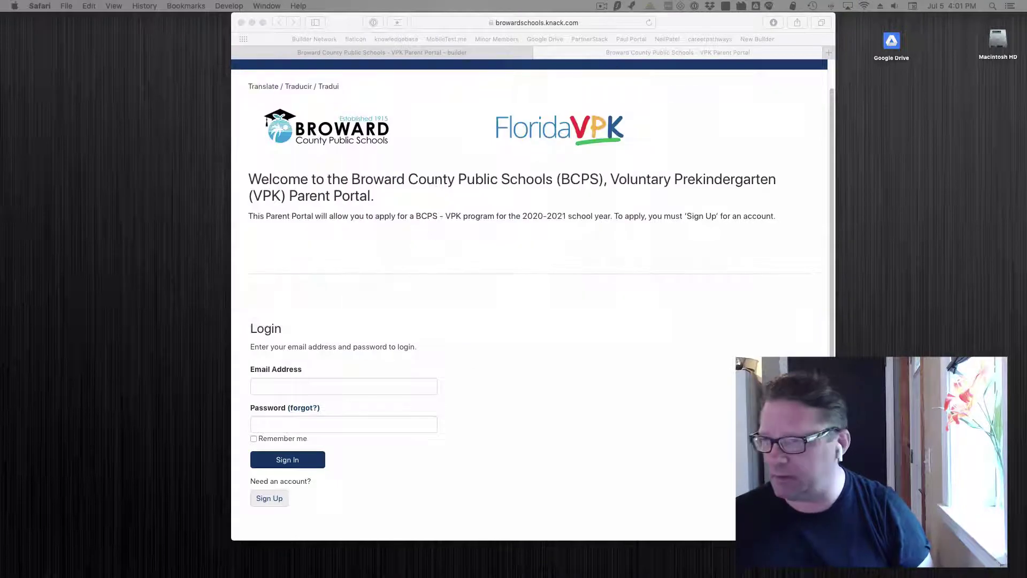
{"action": "left_click", "coordinate": [274, 386]}
{"action": "left_click", "coordinate": [274, 388]}
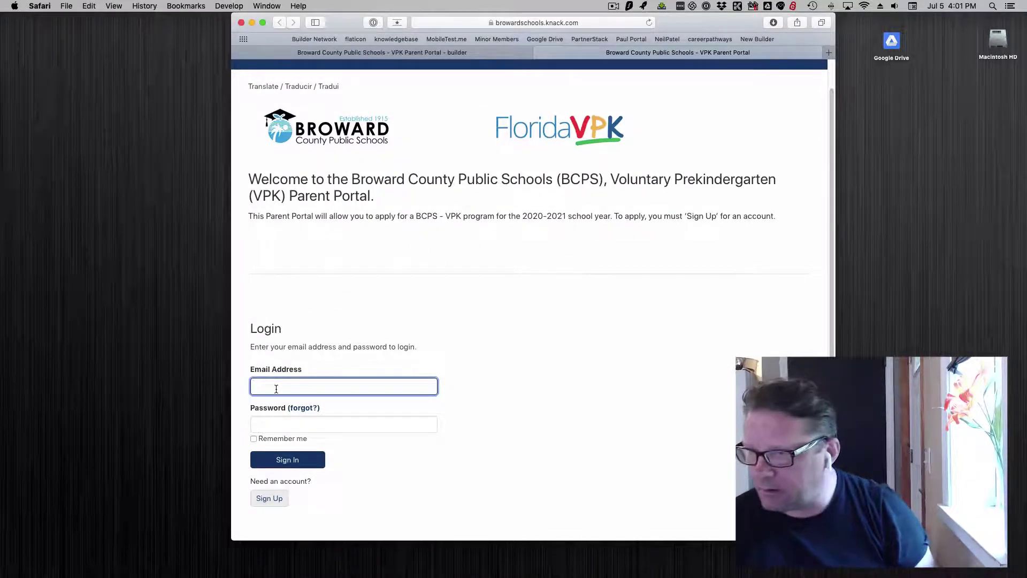
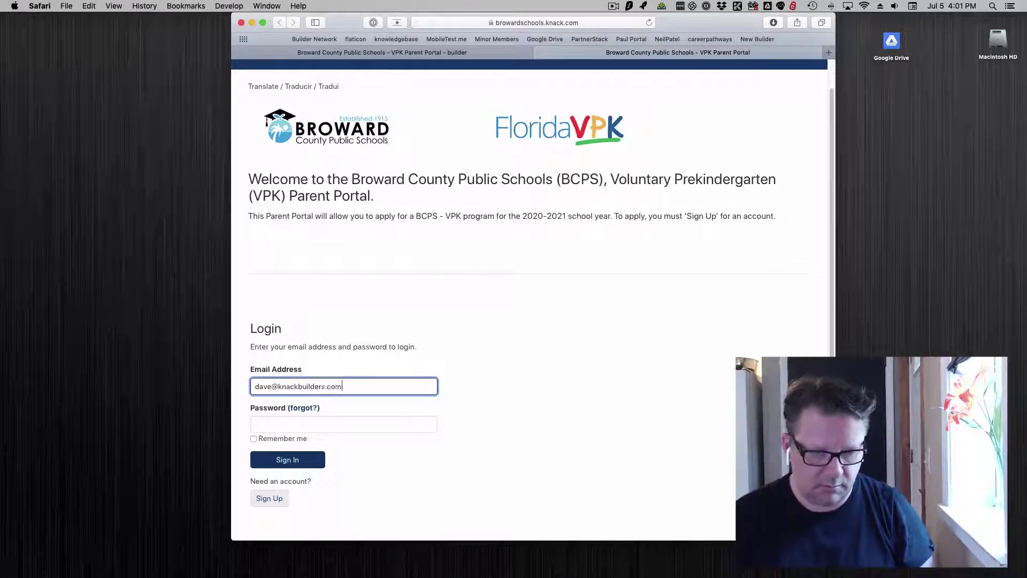
{"action": "key", "text": "Tab"}
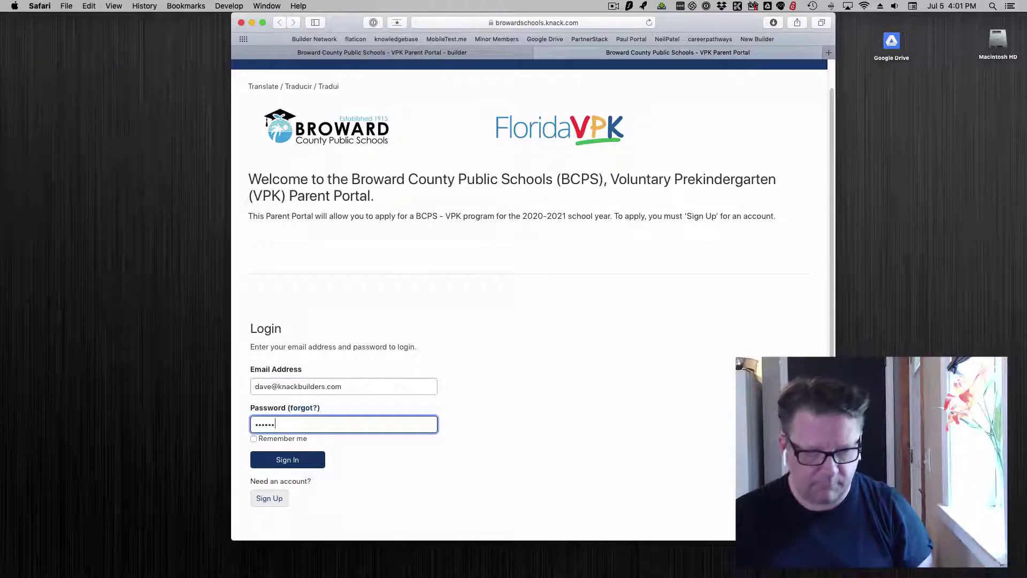
{"action": "key", "text": "Return"}
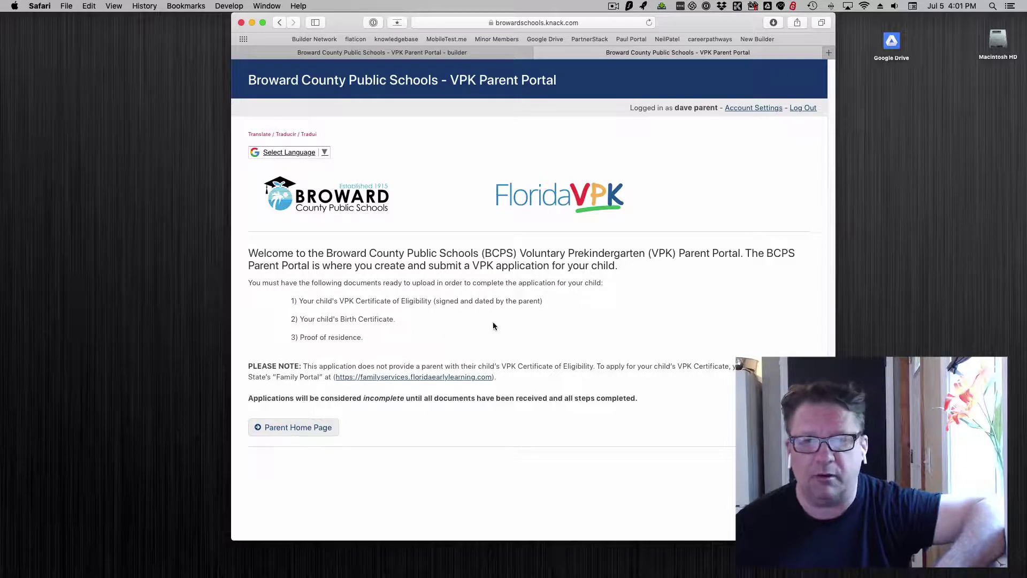
Step: Log out of the parent account and reopen the live Welcome Page in a new tab
{"action": "left_click", "coordinate": [803, 109]}
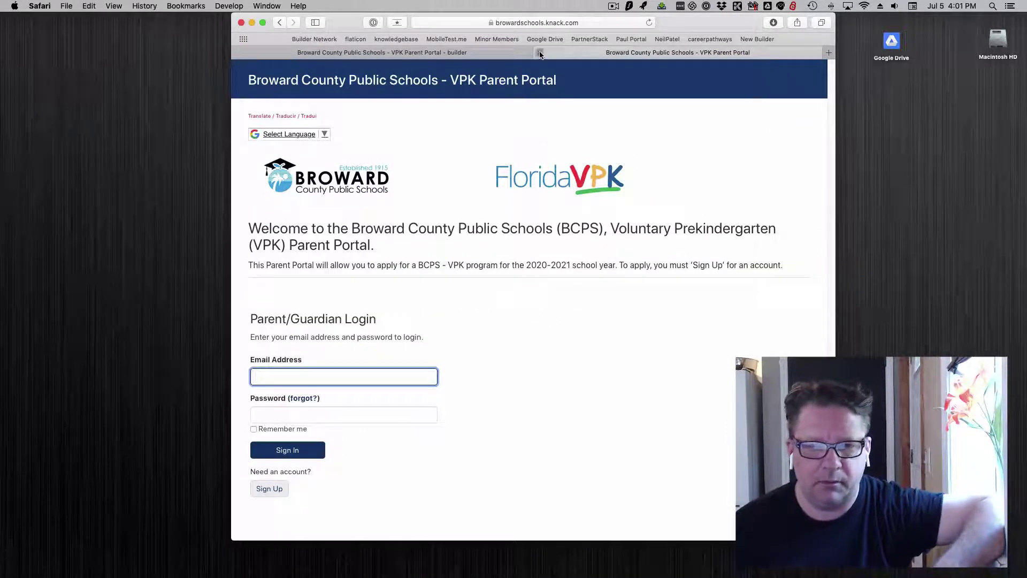
{"action": "left_click", "coordinate": [540, 53]}
{"action": "mouse_move", "coordinate": [765, 60]}
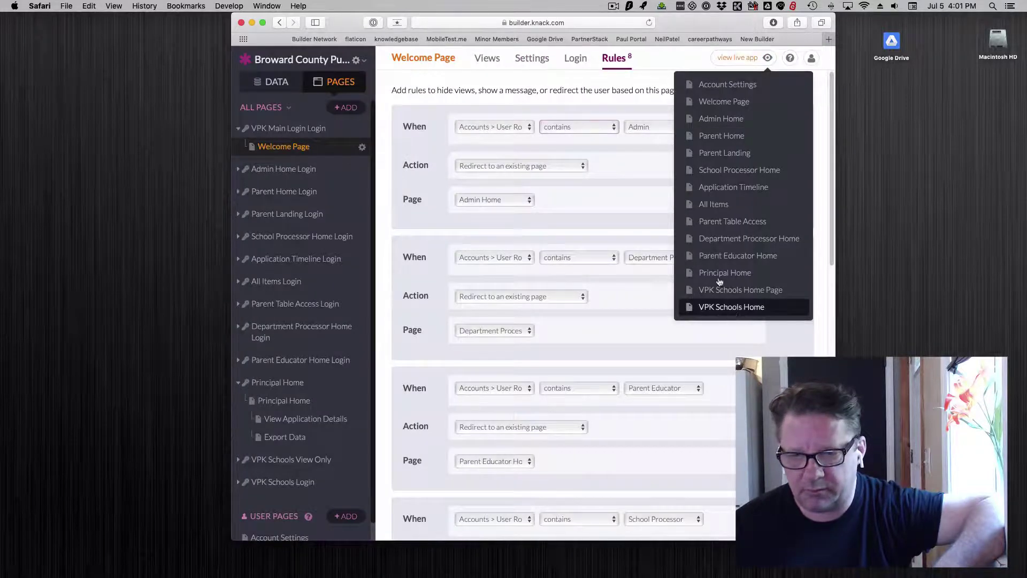
{"action": "left_click", "coordinate": [717, 102]}
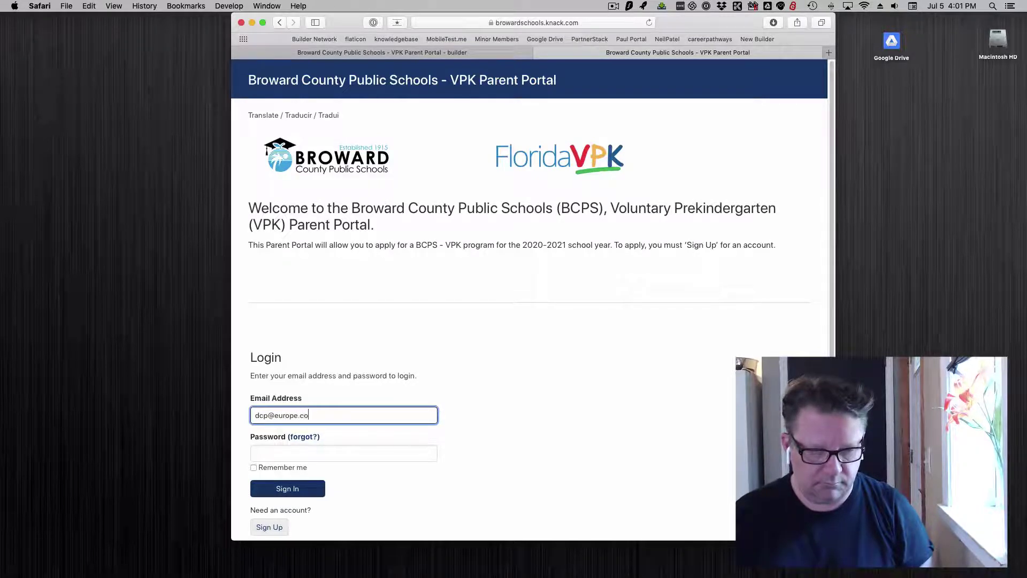
Step: Sign in with the school processor account and decline saving the login in 1Password
{"action": "left_click", "coordinate": [344, 454]}
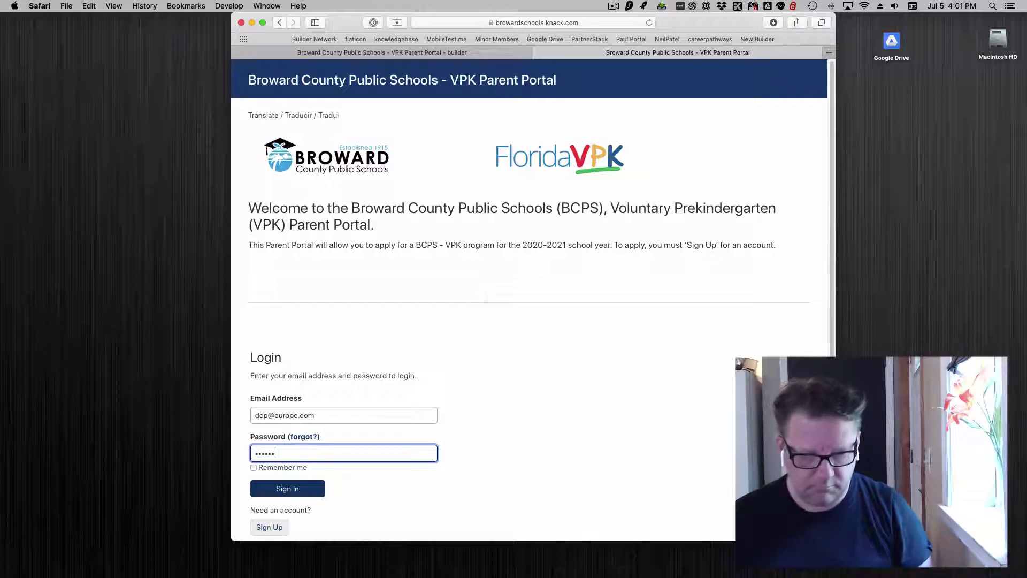
{"action": "key", "text": "Return"}
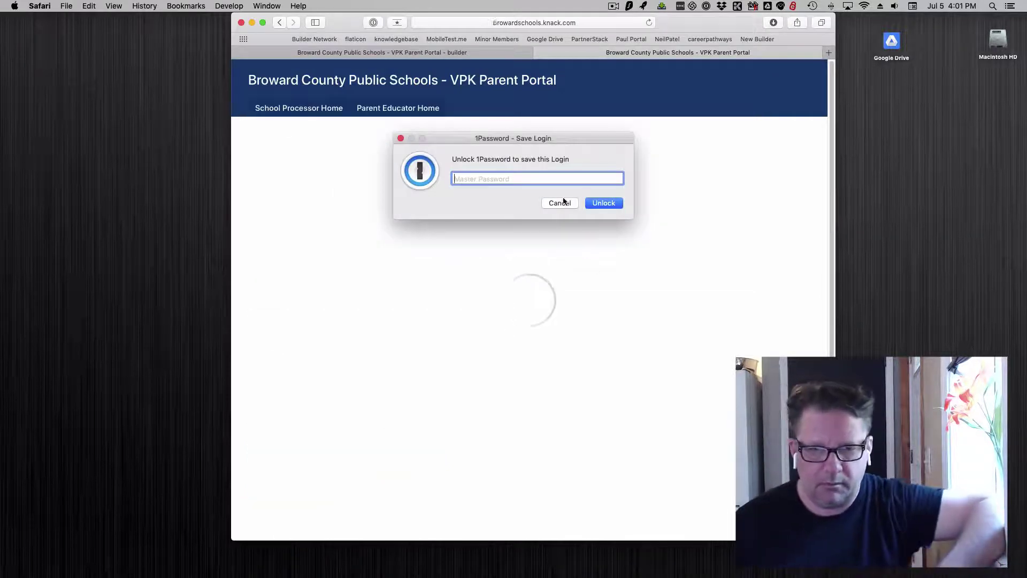
{"action": "left_click", "coordinate": [561, 202]}
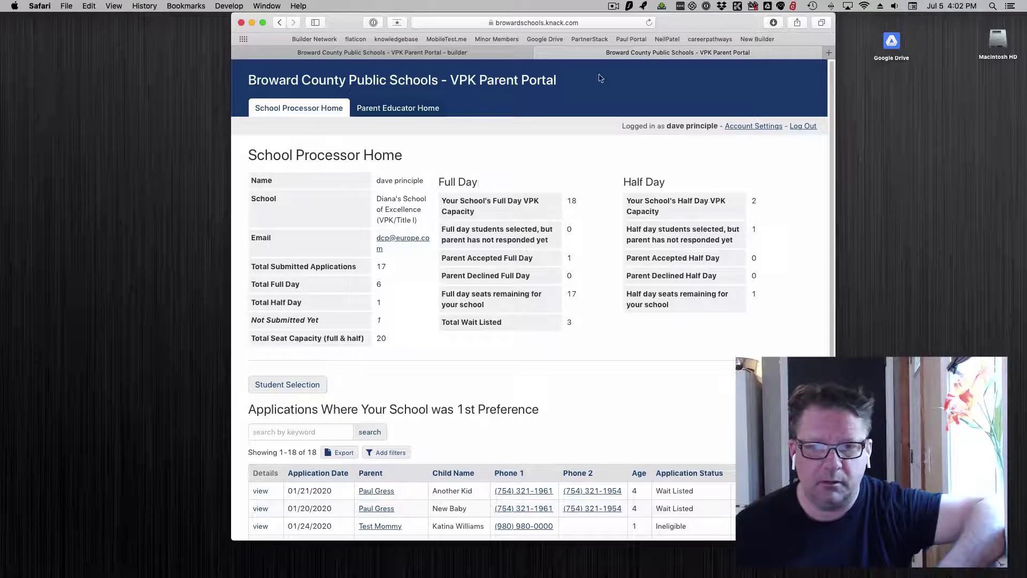
Step: Log out of the school processor account, close the portal, and move VPK Main Login Login below Admin Home Login
{"action": "left_click", "coordinate": [799, 128]}
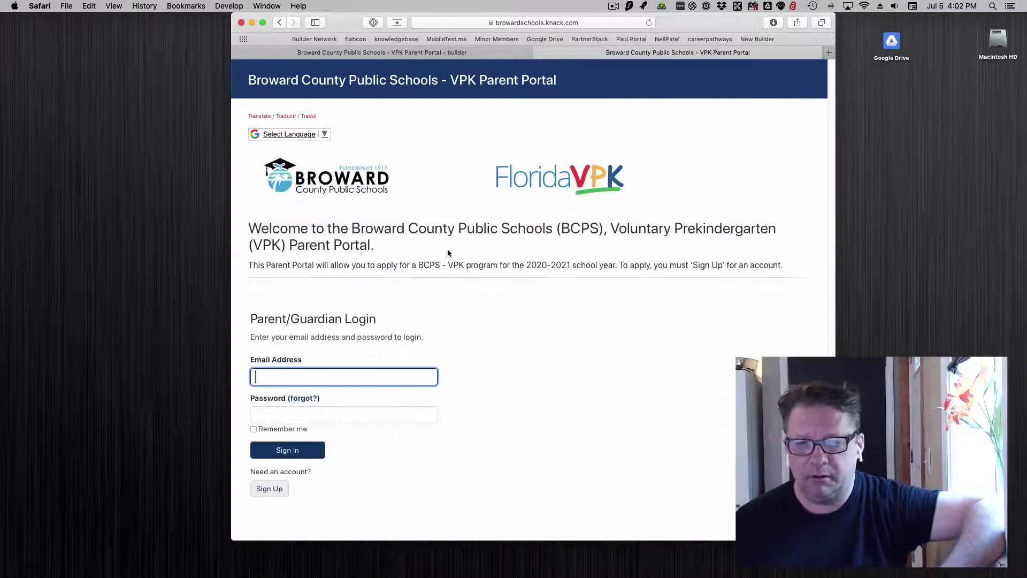
{"action": "left_click", "coordinate": [537, 54]}
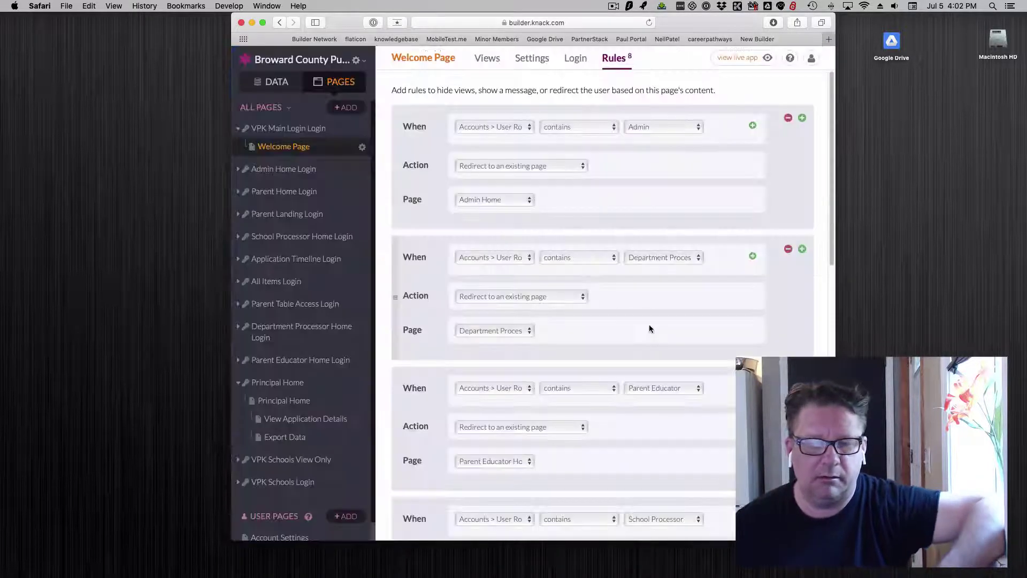
{"action": "left_click_drag", "start_coordinate": [282, 149], "coordinate": [298, 136]}
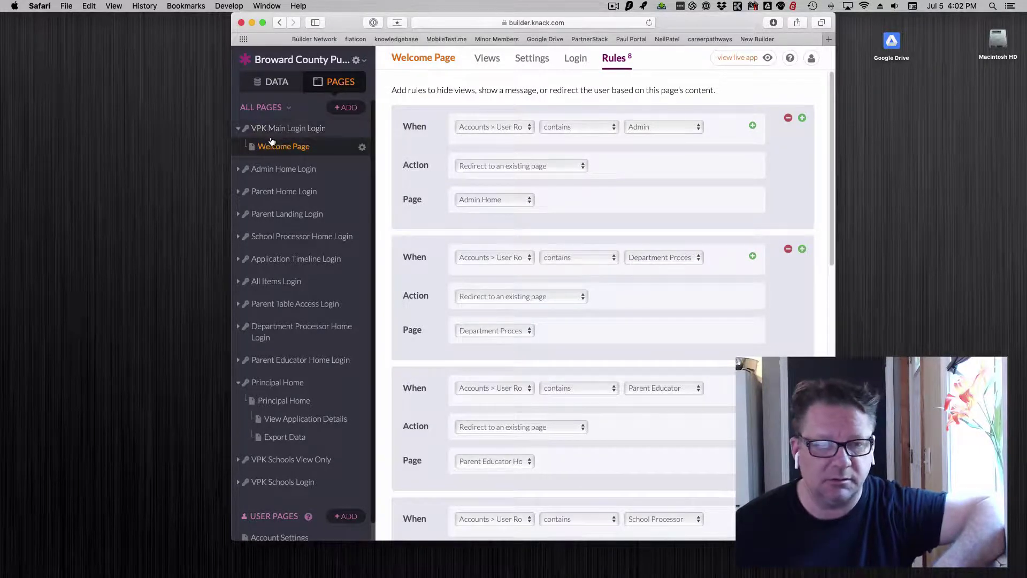
{"action": "left_click_drag", "start_coordinate": [272, 148], "coordinate": [272, 129]}
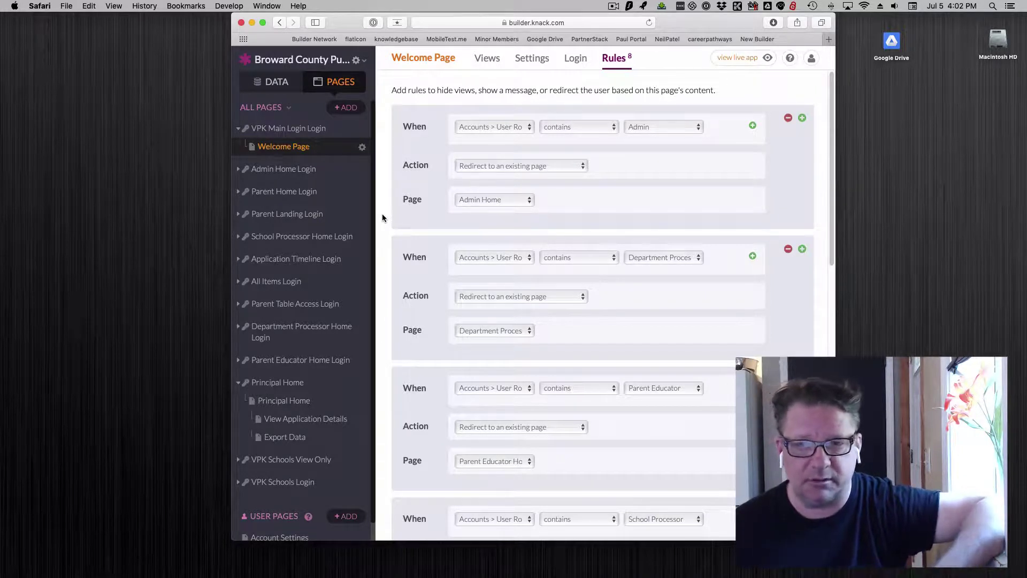
{"action": "mouse_move", "coordinate": [695, 78]}
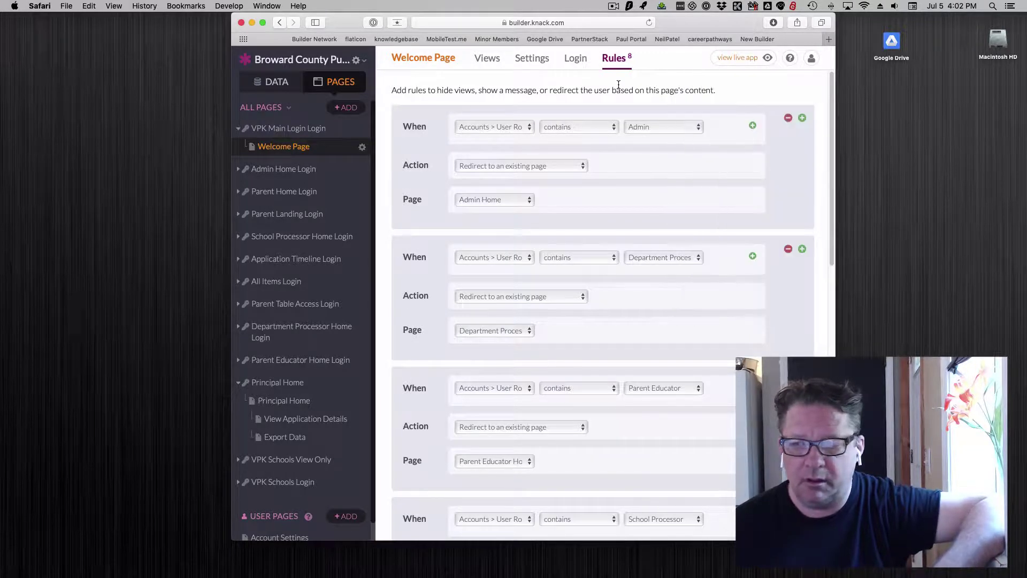